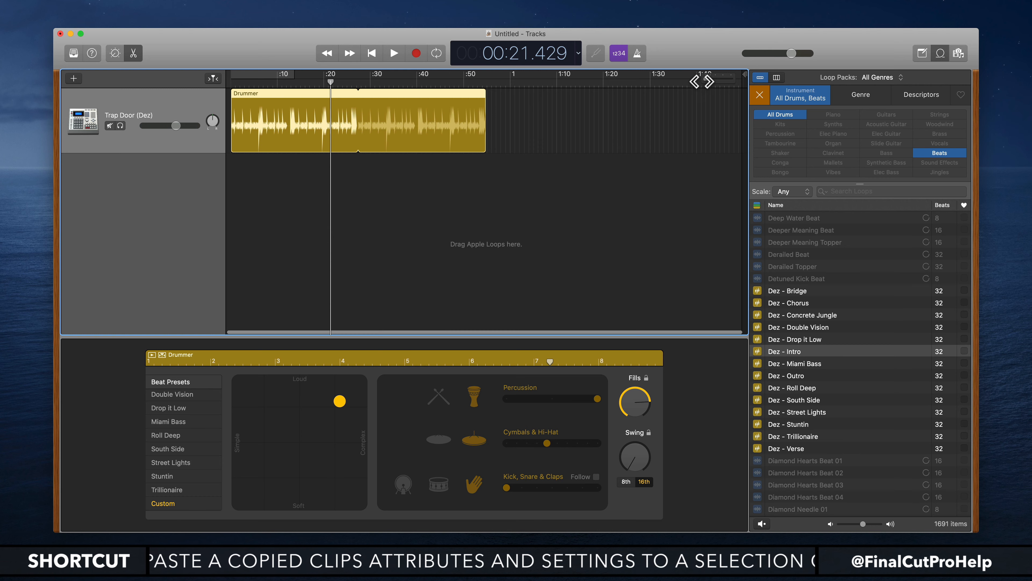
Extend the looped Drummer region so it ends at about the one-minute mark.
mouse_move(706, 78)
left_mouse_down()
mouse_move(727, 80)
mouse_move(717, 78)
left_mouse_up()
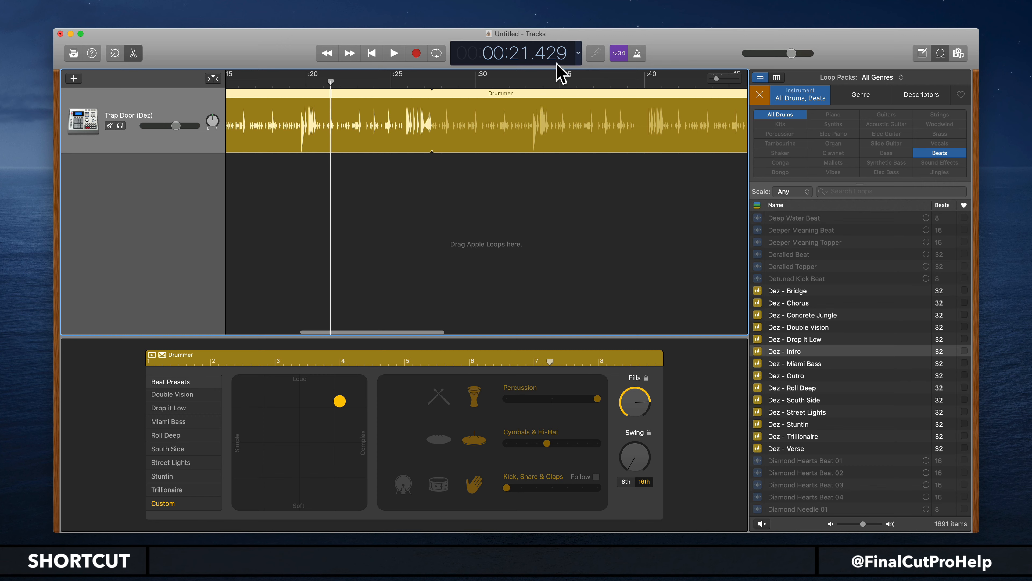
left_click(538, 162)
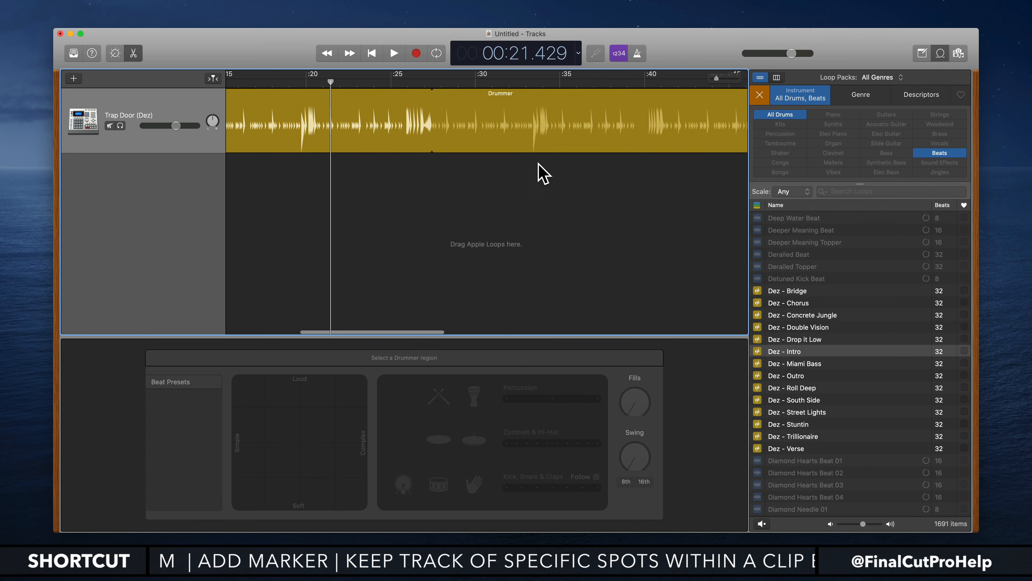
key("z")
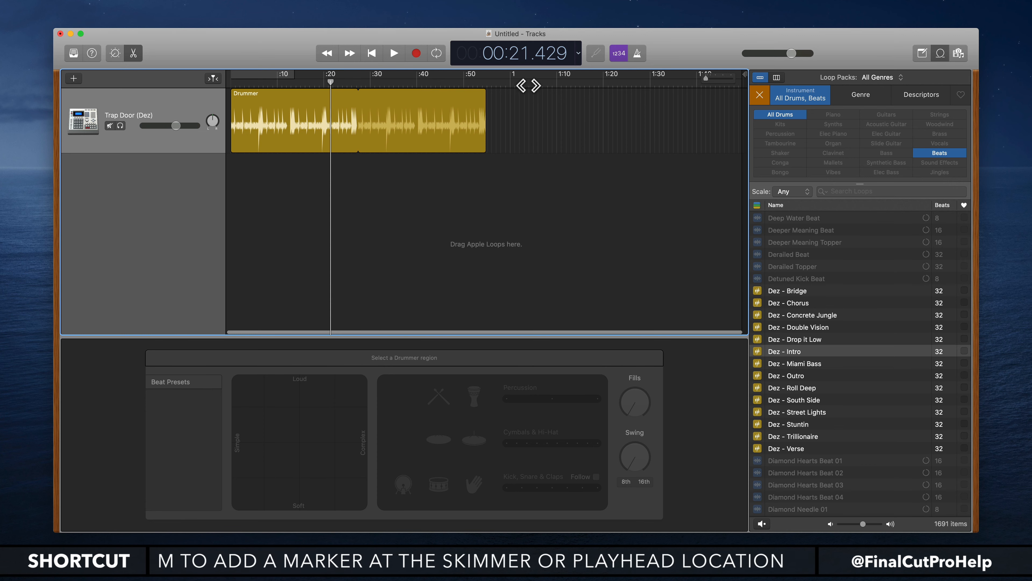
left_click_drag(489, 95, 504, 98)
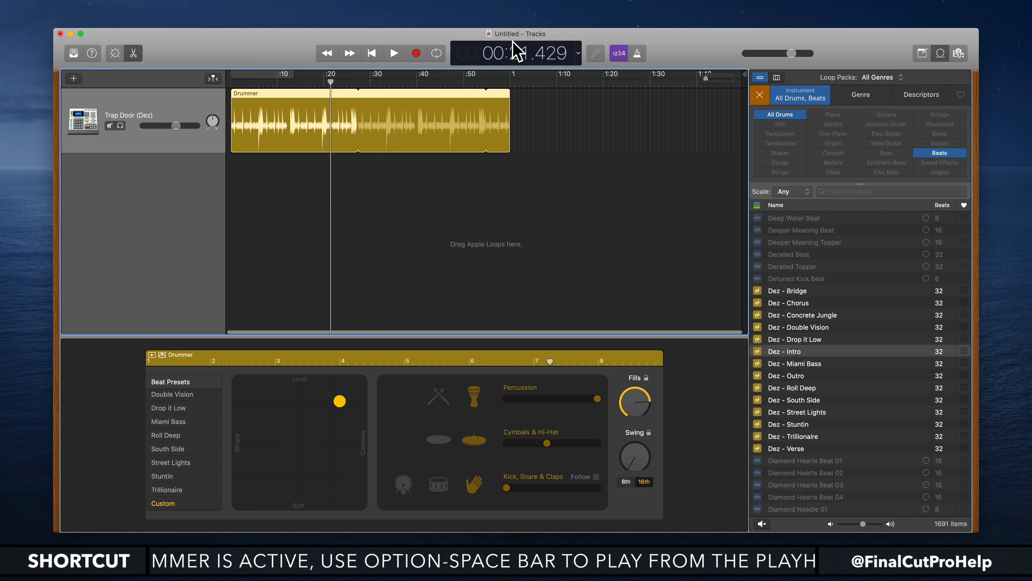
Save the project as "Background Loop" in the GarageBand folder.
key("super+s")
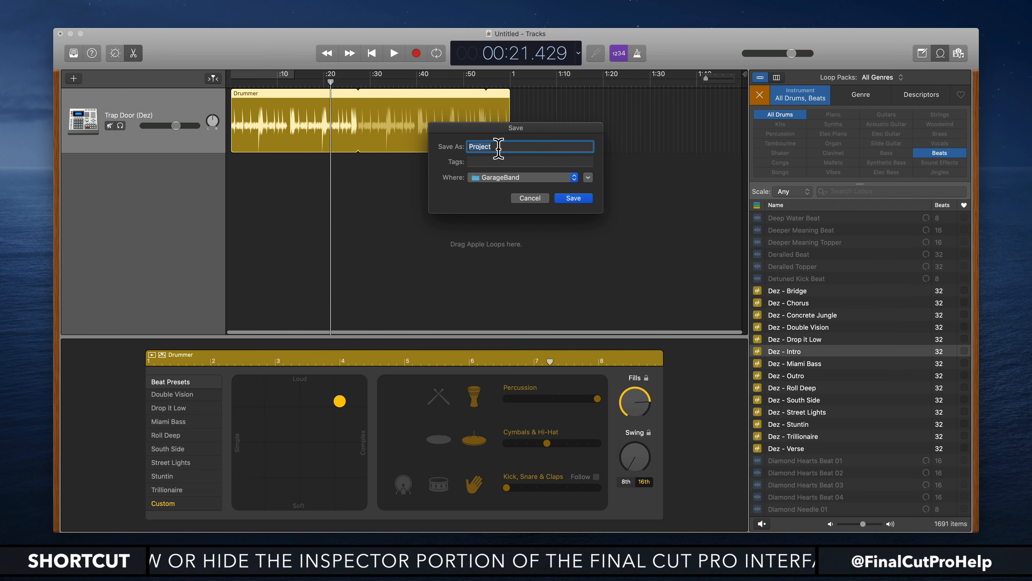
type("Background")
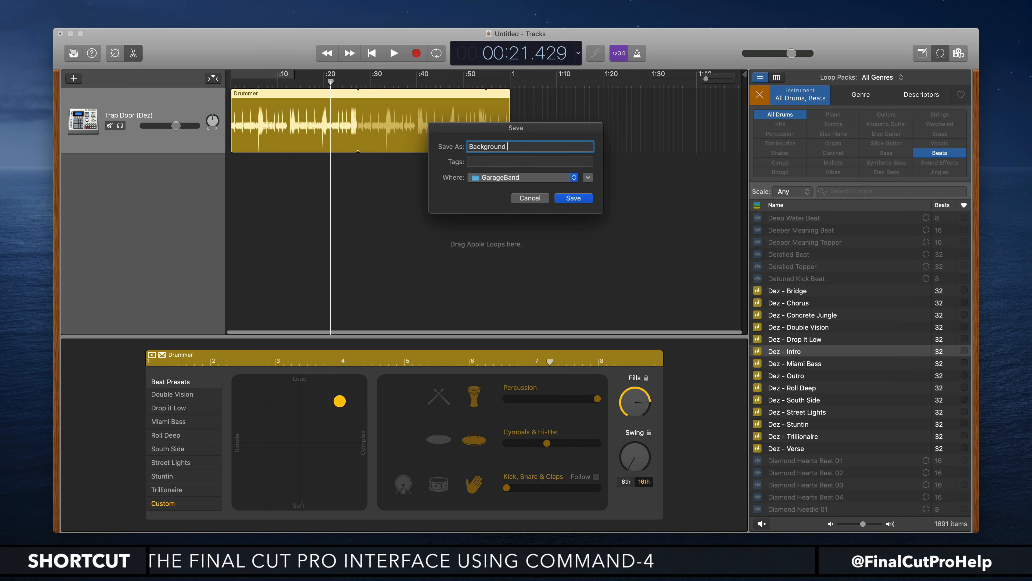
type(" Loop")
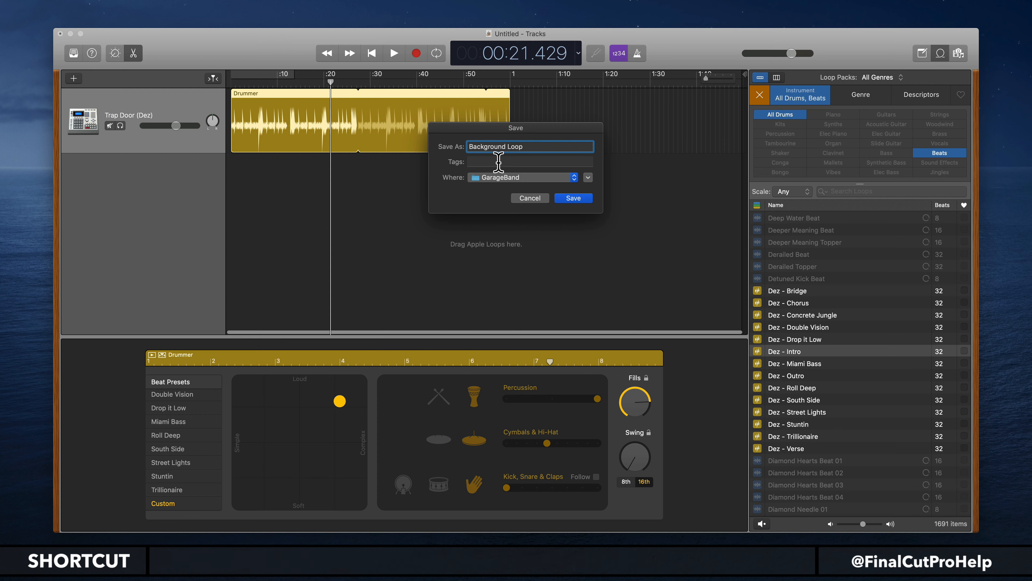
left_click(488, 177)
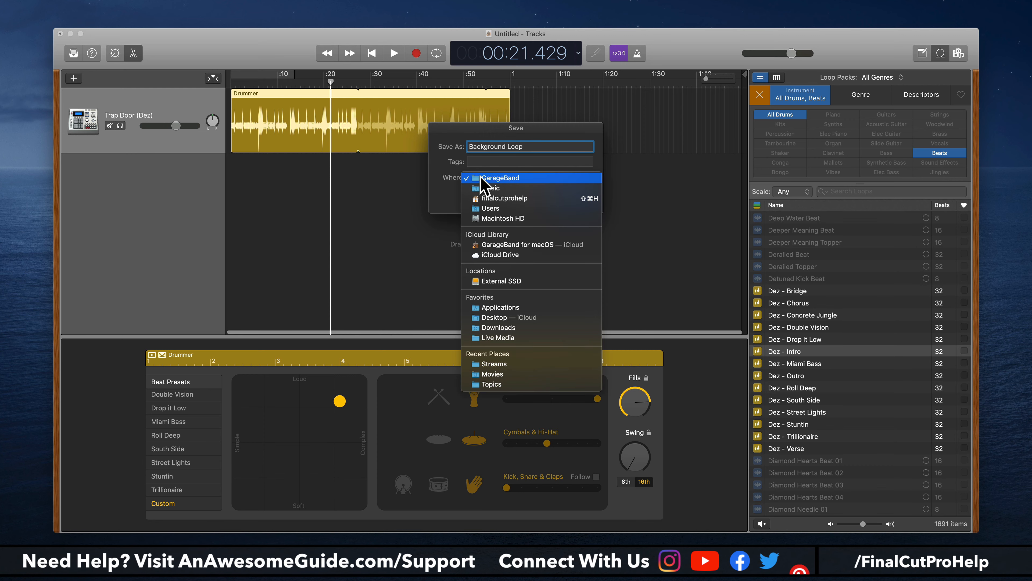
left_click(490, 179)
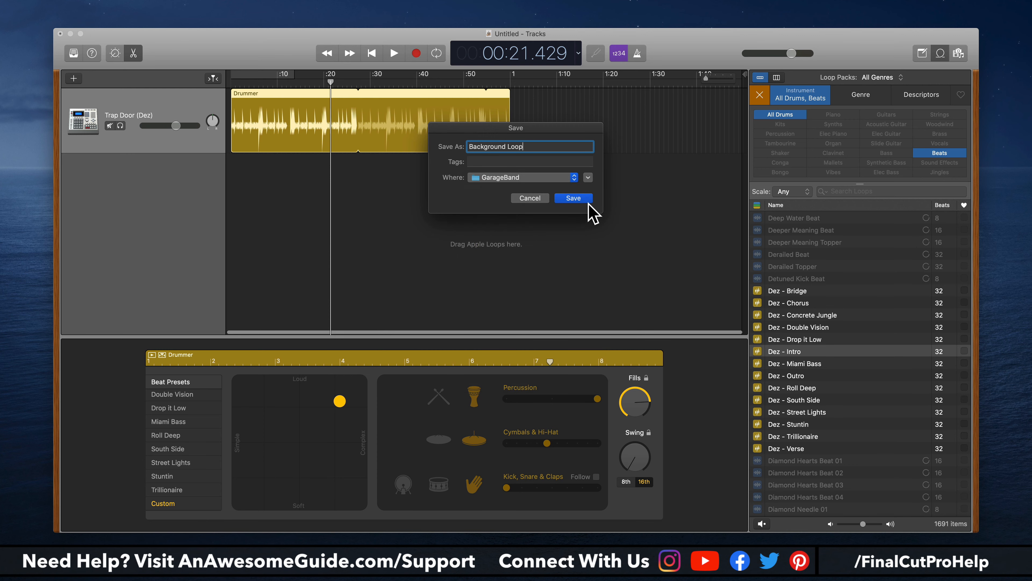
left_click(574, 198)
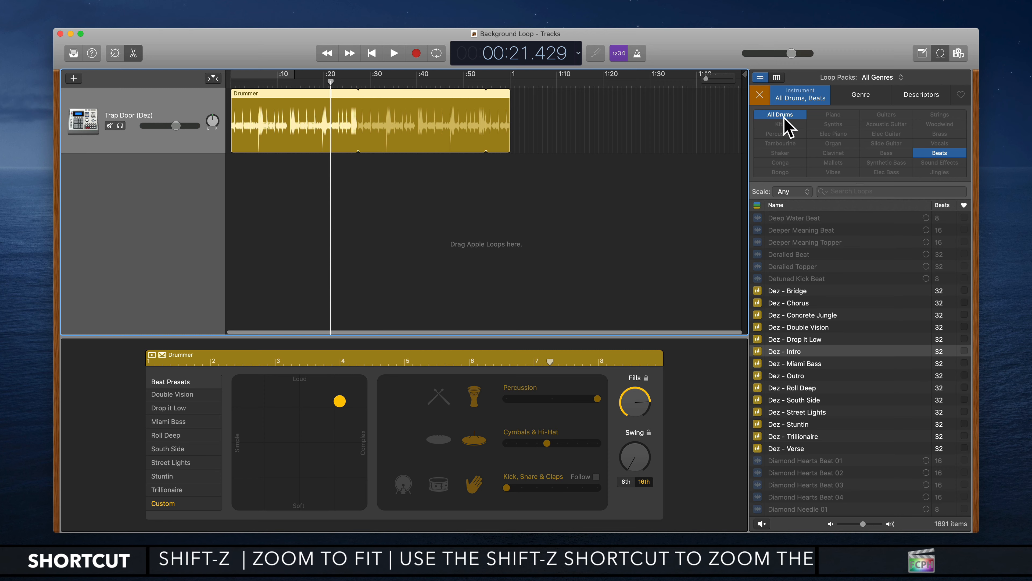
Replace the drum filters with Acoustic Guitar and audition loops from Brazilian Cavaquinho 02 through Road Trip Summer Guitar.
left_click(760, 96)
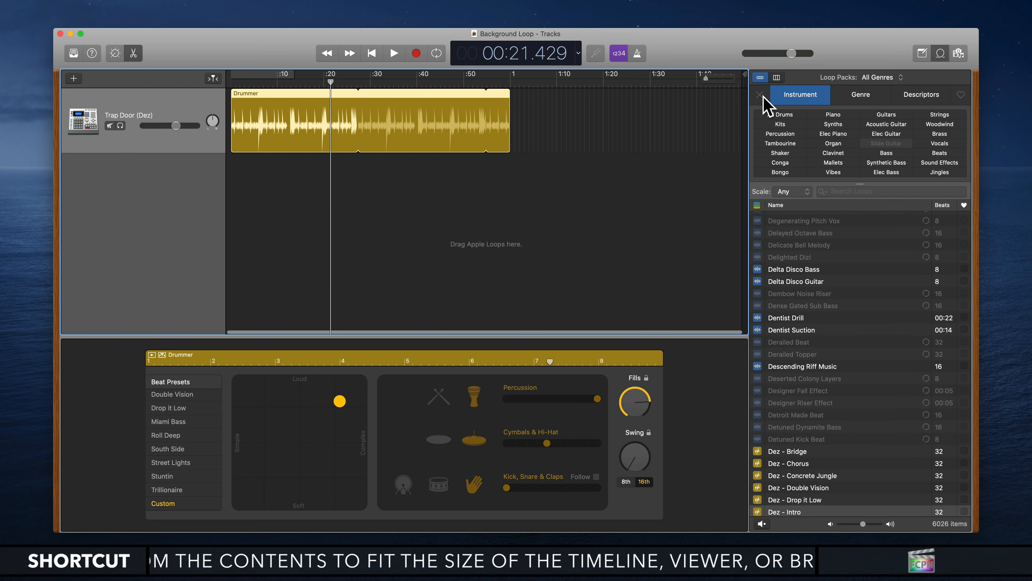
left_click(892, 124)
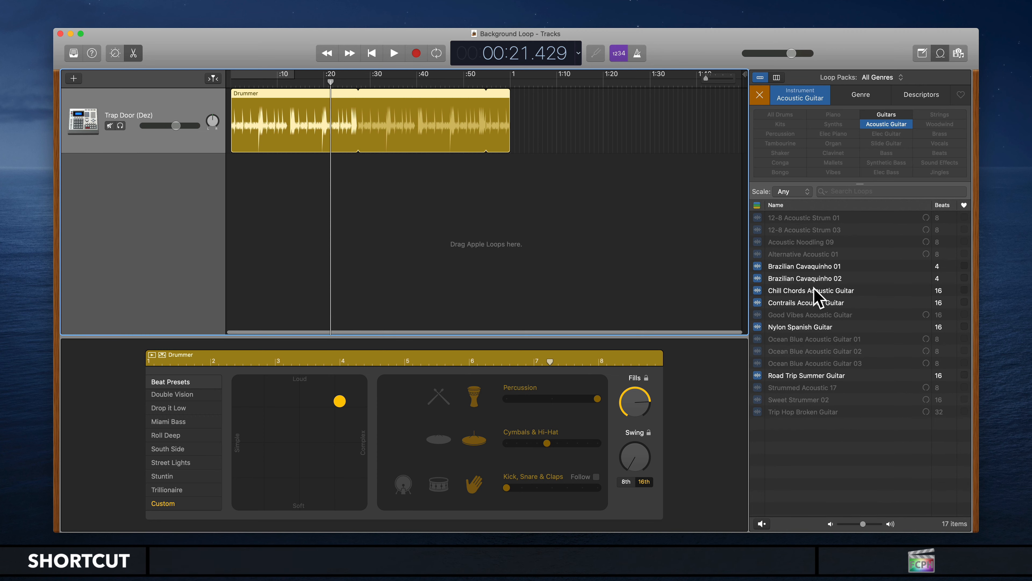
left_click(805, 278)
left_click(801, 302)
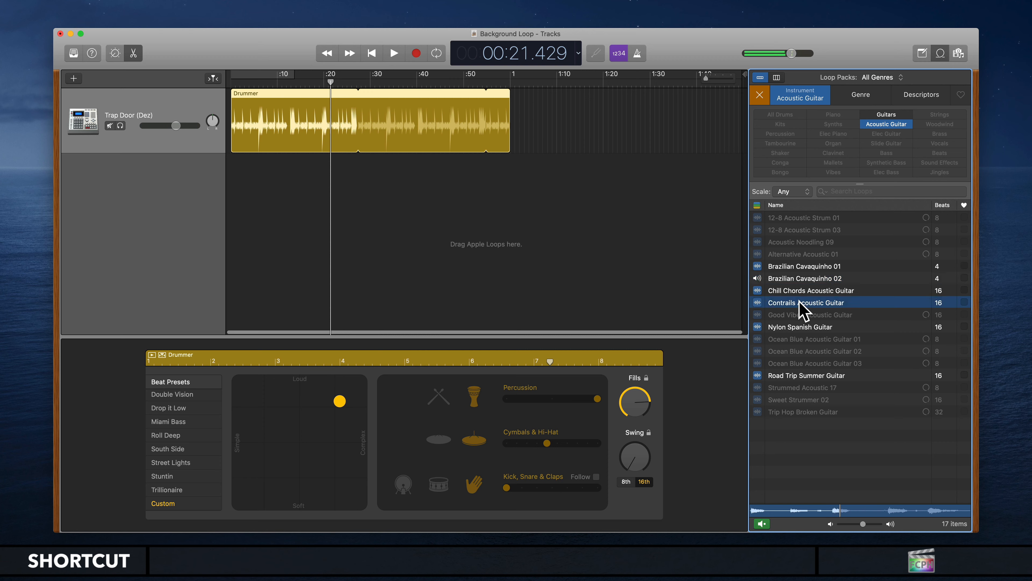
left_click(798, 328)
left_click(793, 376)
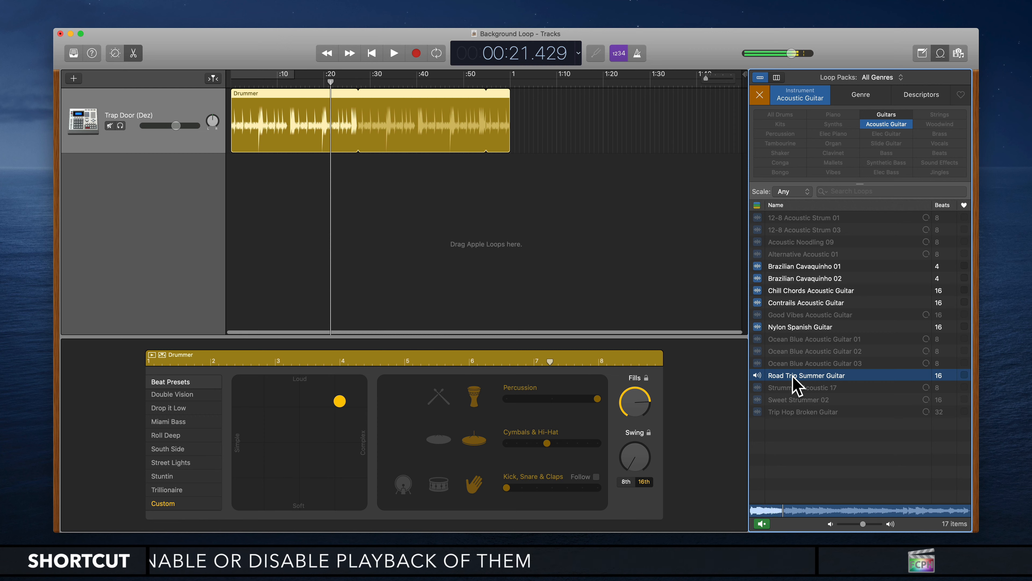
Add the Road Trip Summer Guitar loop on a new track below Trap Door, looped to about the one-minute mark.
key("v")
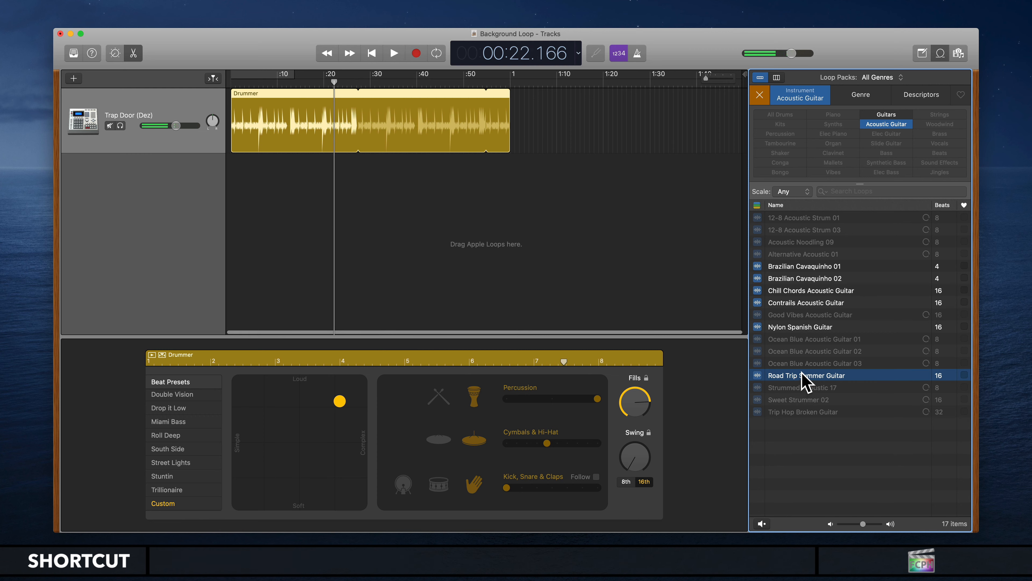
left_click_drag(803, 374, 505, 197)
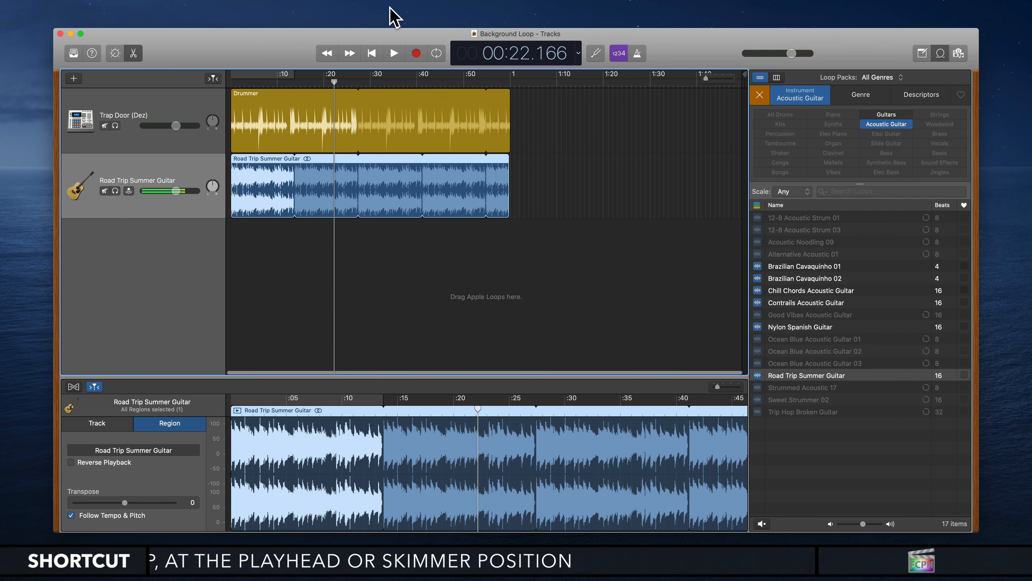
Share the finished song to the Media Browser.
mouse_move(325, 1)
left_click(211, 5)
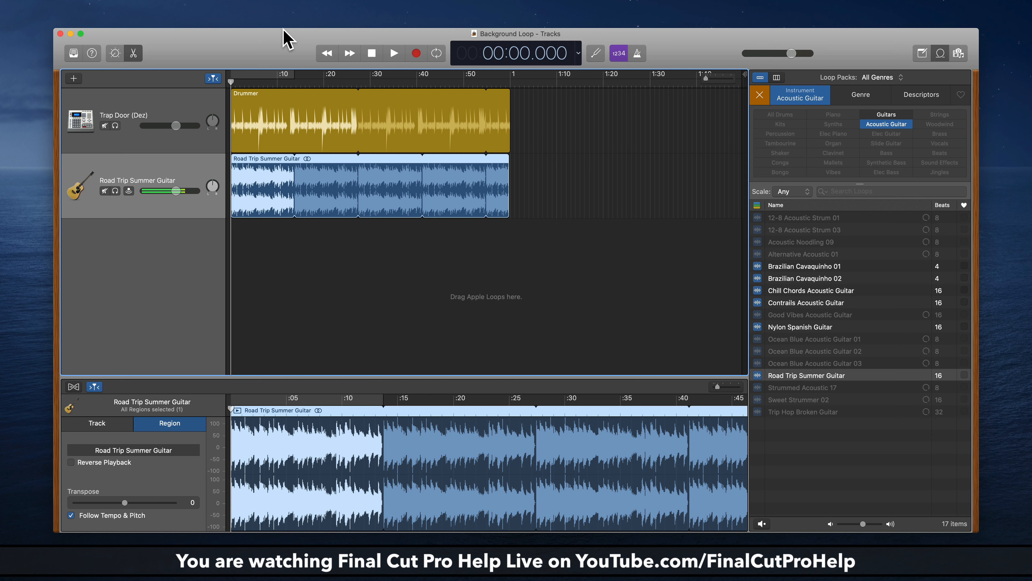
left_click(210, 5)
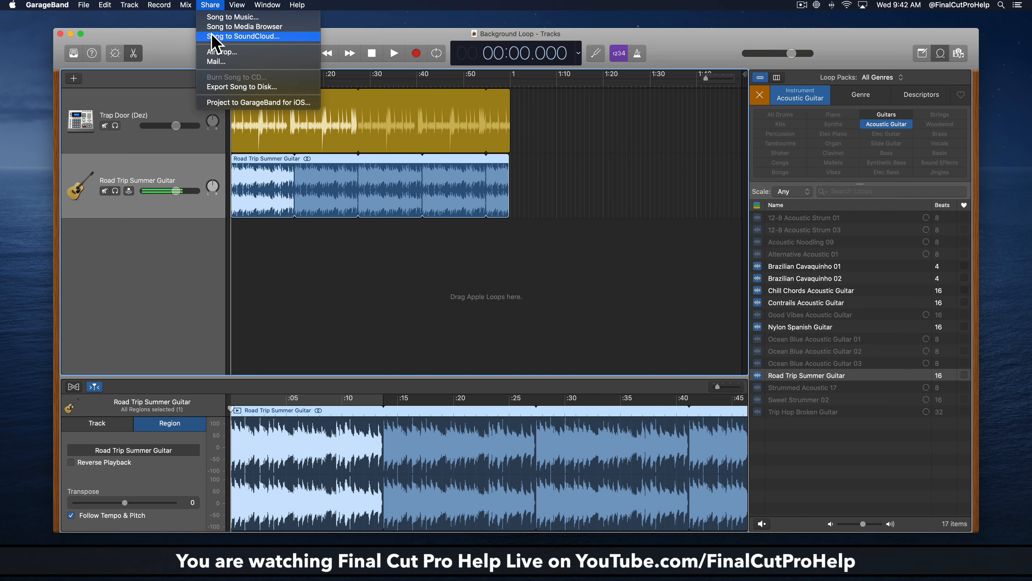
left_click(265, 29)
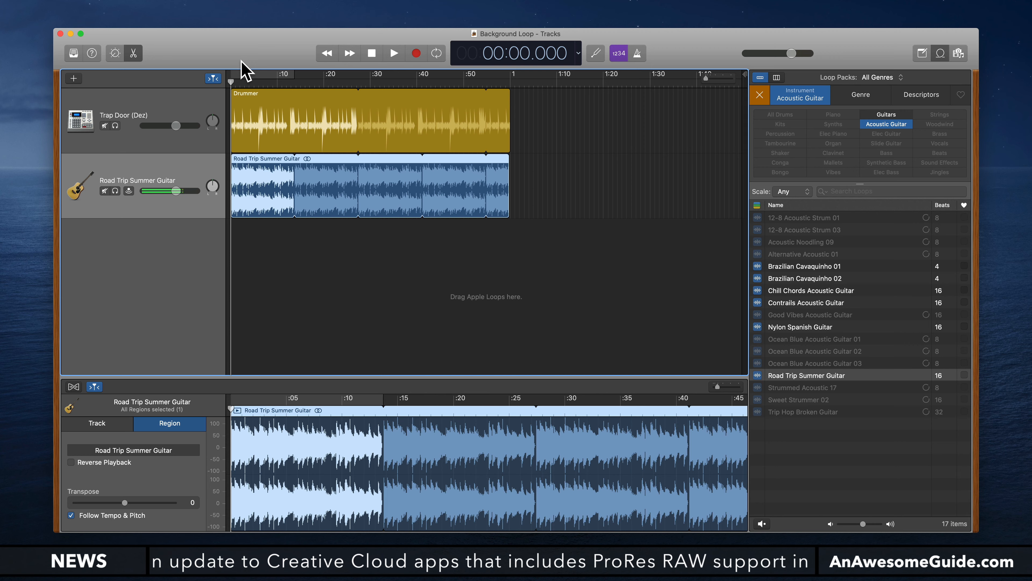
Quit GarageBand while letting its download continue, and open Final Cut Pro.
key("super+q")
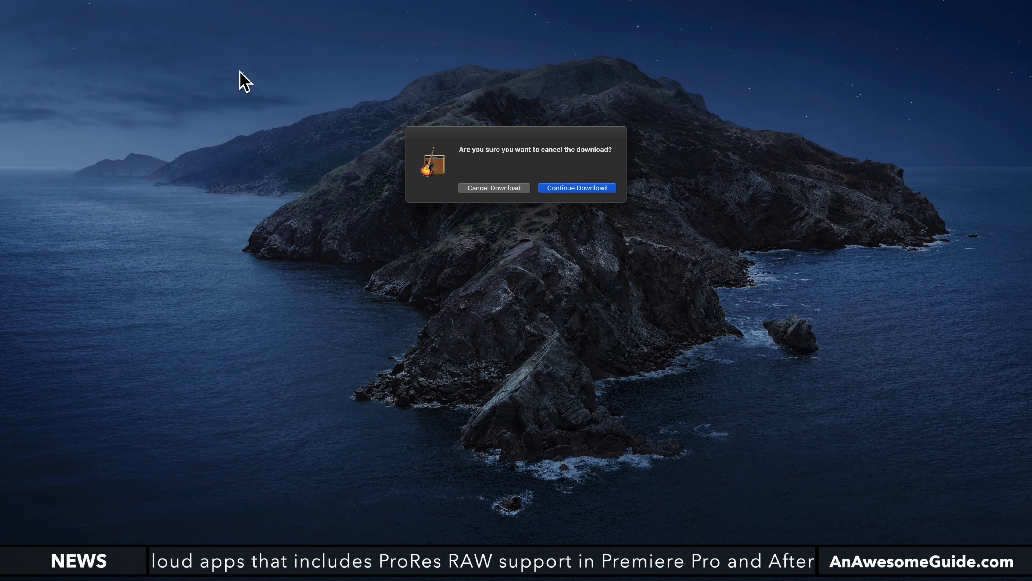
left_click(578, 188)
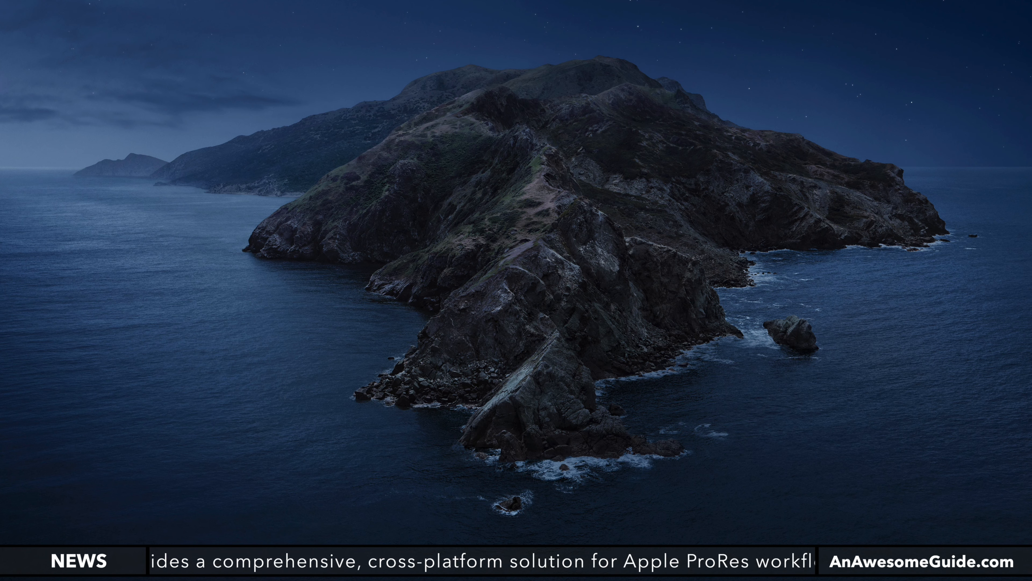
mouse_move(299, 579)
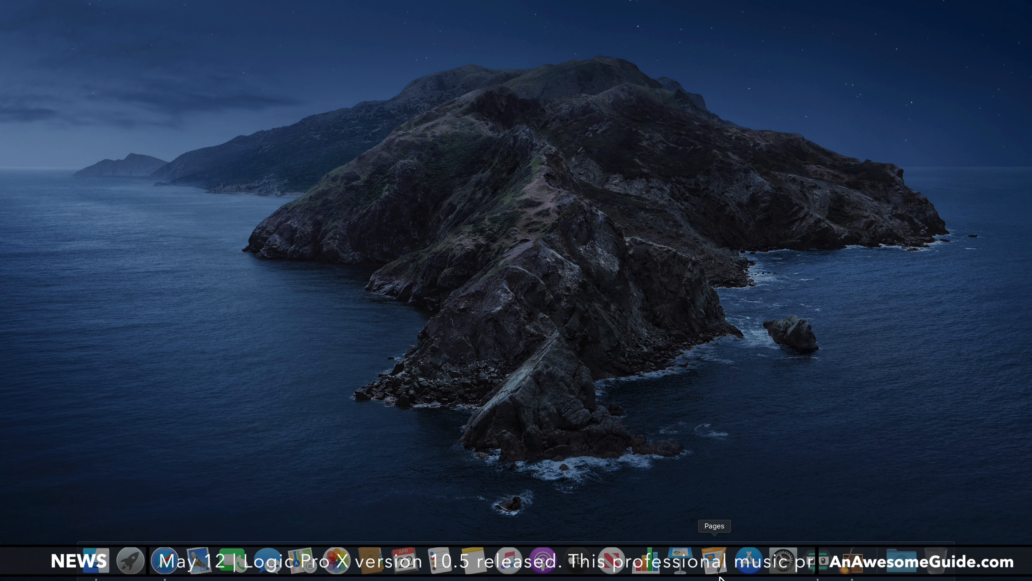
key("super+space")
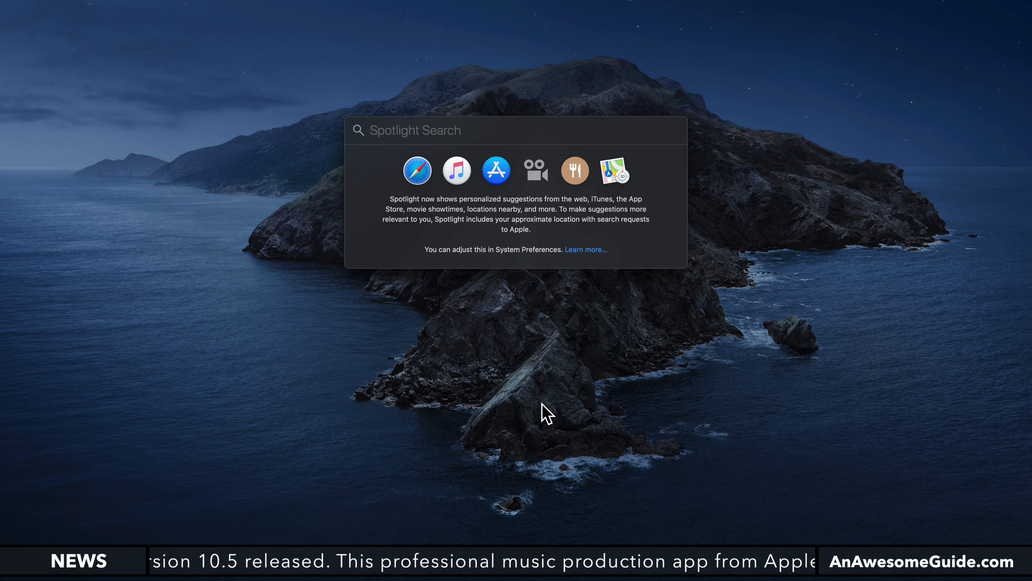
type("final")
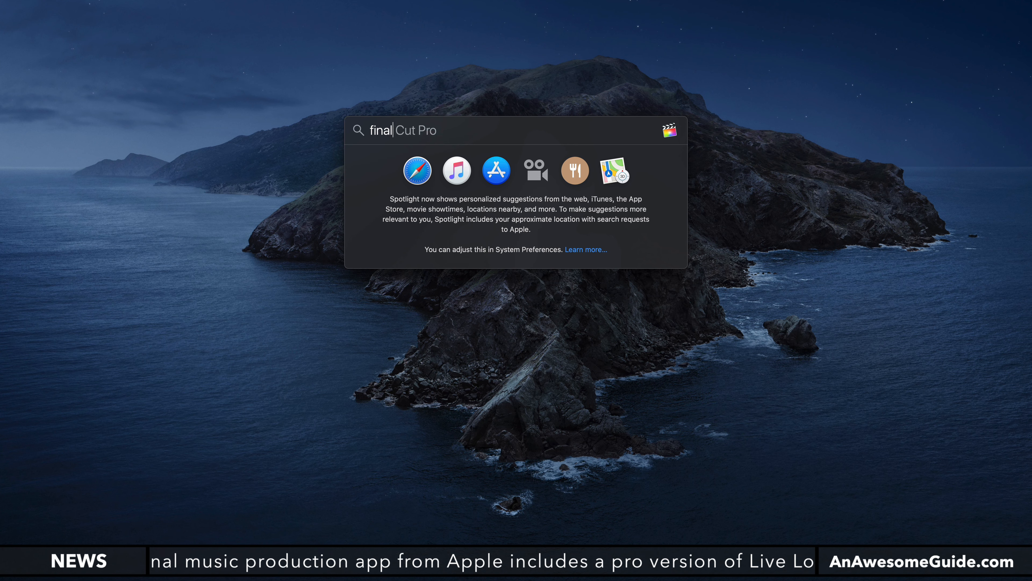
key("Return")
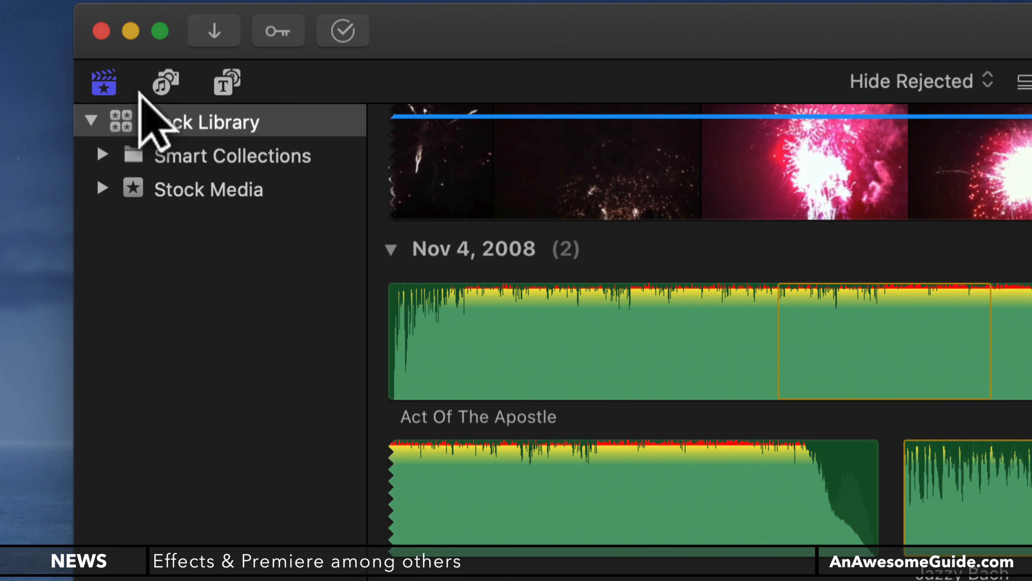
Open the photos and audio browser and look through the Music, GarageBand, Logic Pro X and Photos sources.
left_click(167, 88)
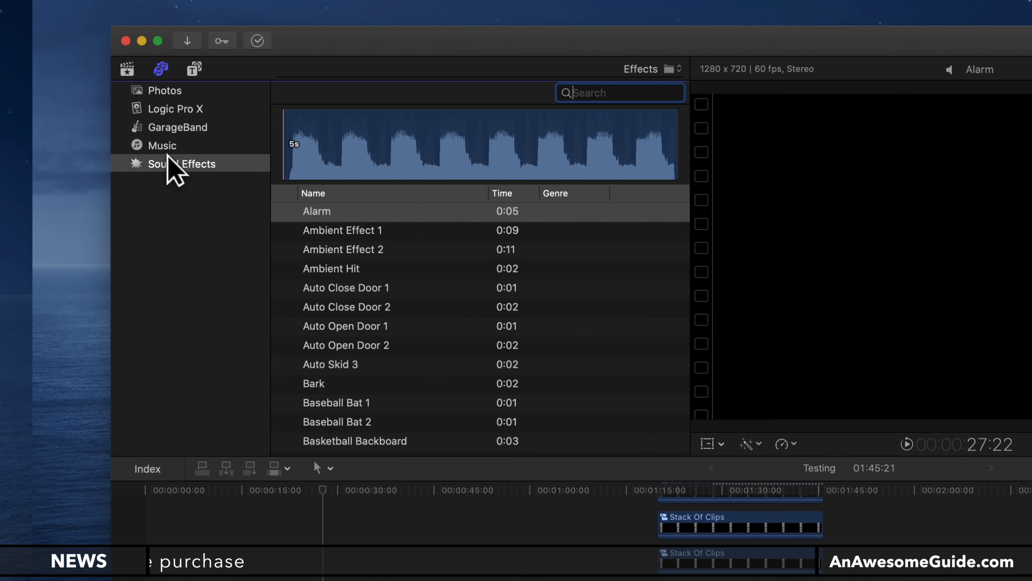
left_click(148, 146)
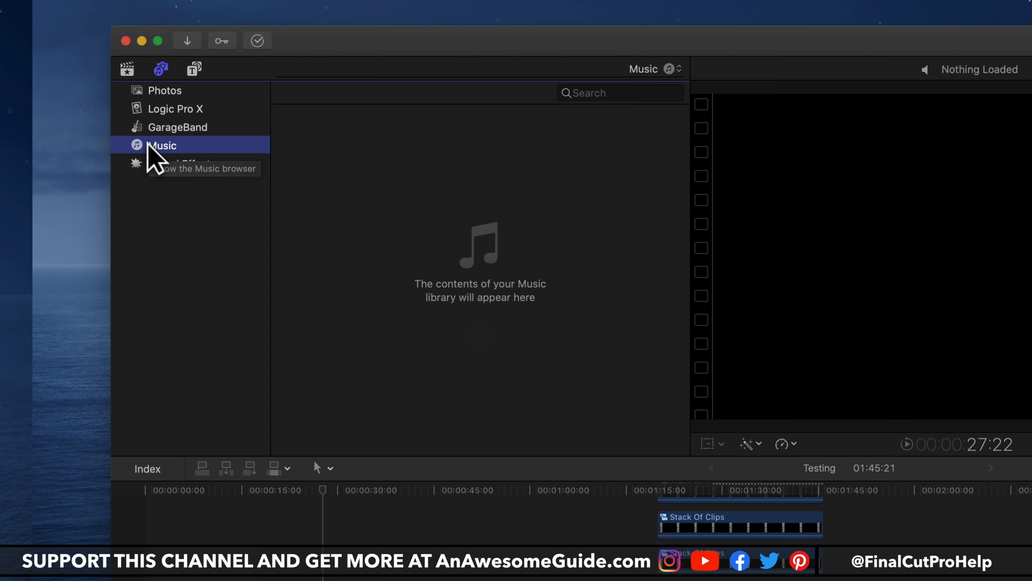
left_click(149, 127)
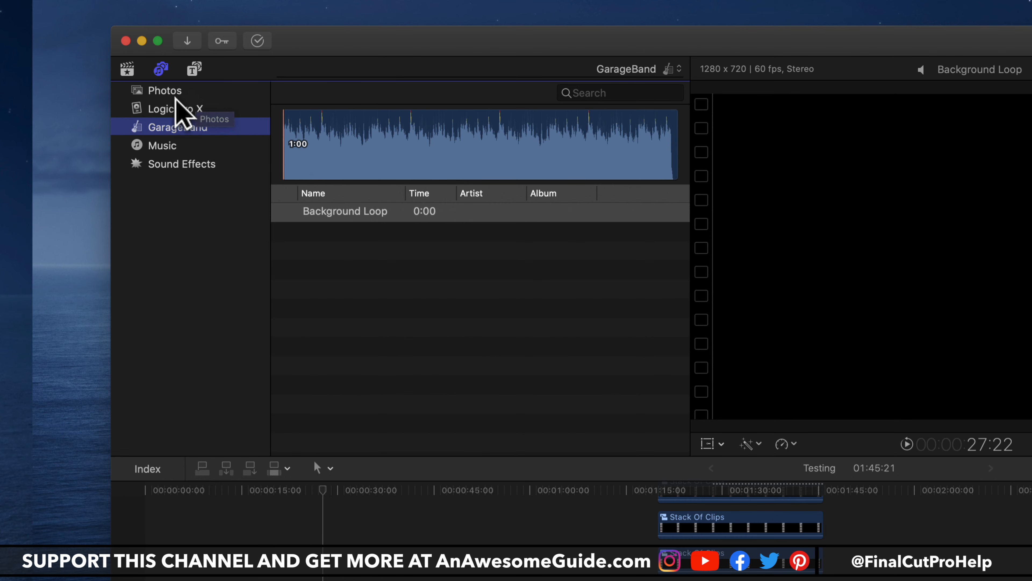
left_click(207, 104)
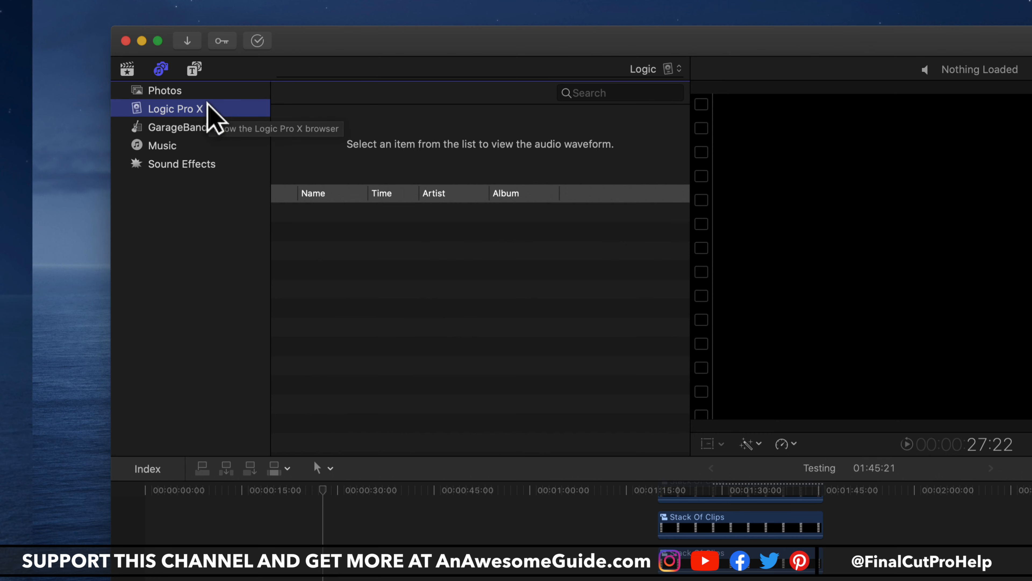
left_click(199, 96)
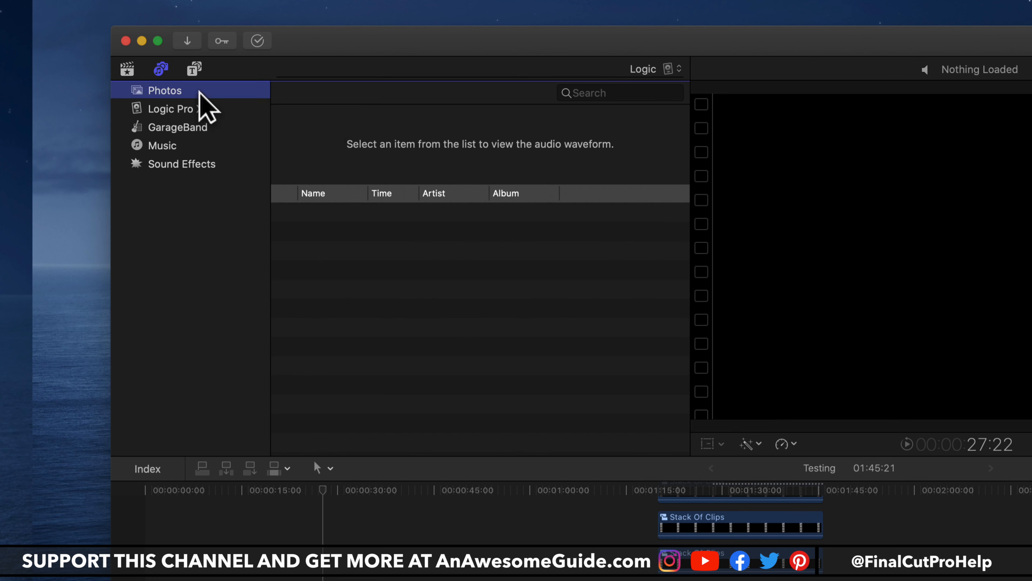
Append the GarageBand song Background Loop to the end of the Testing timeline, after the Stack Of Clips.
left_click(195, 128)
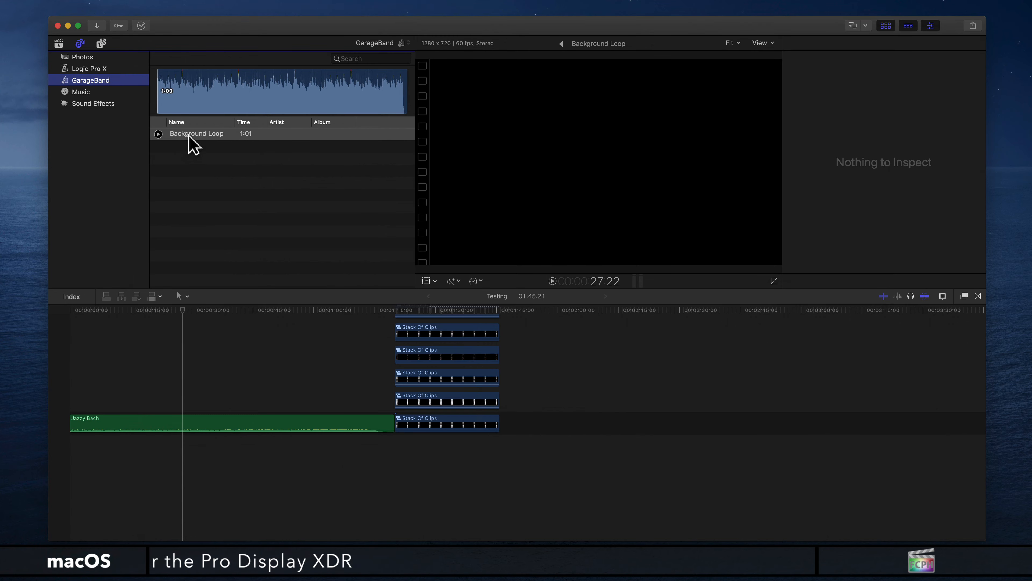
left_click(298, 149)
left_click_drag(203, 140, 529, 427)
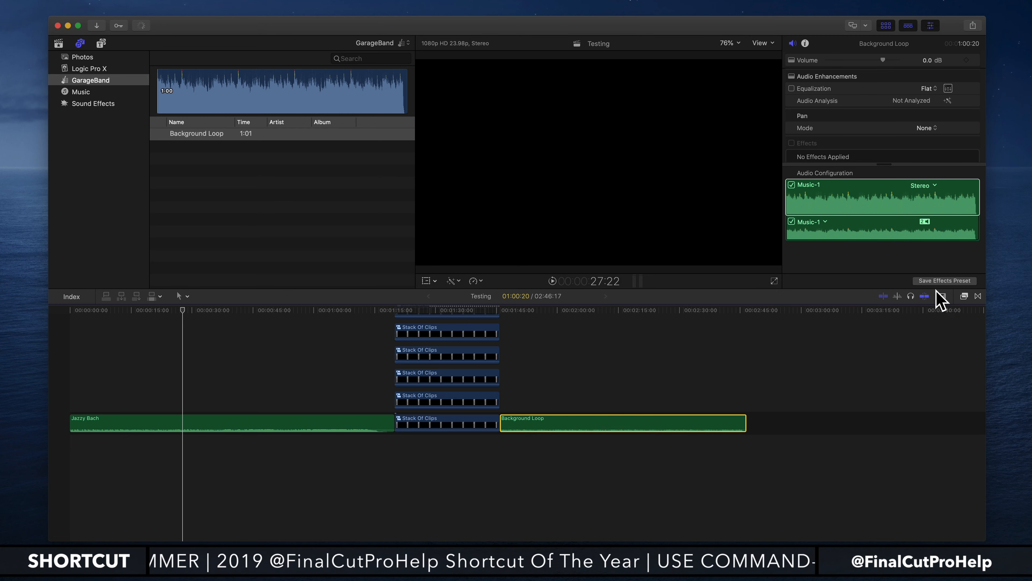
Increase the clip height in the timeline and play part of the Background Loop clip.
left_click(943, 296)
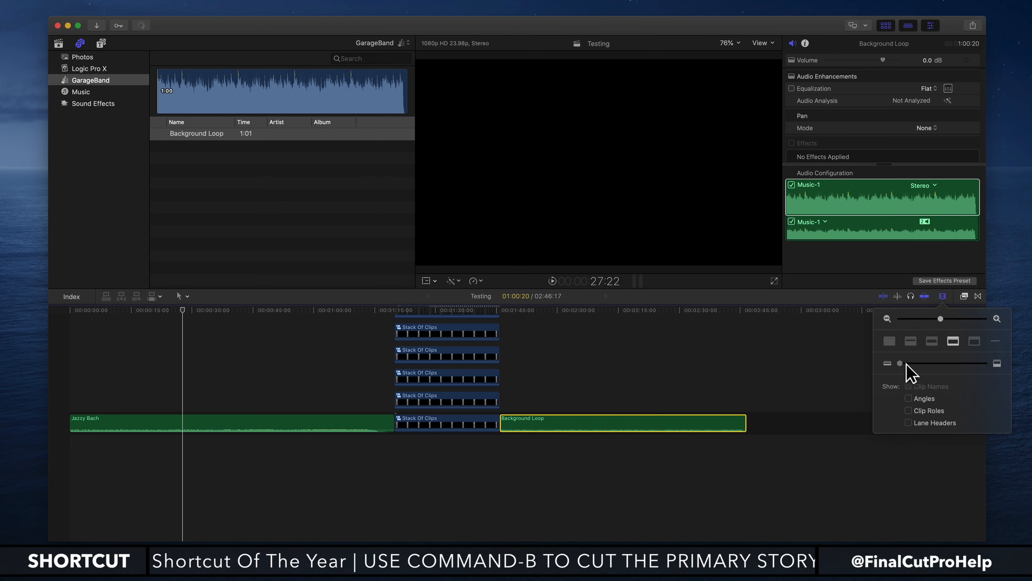
left_click_drag(910, 364, 957, 364)
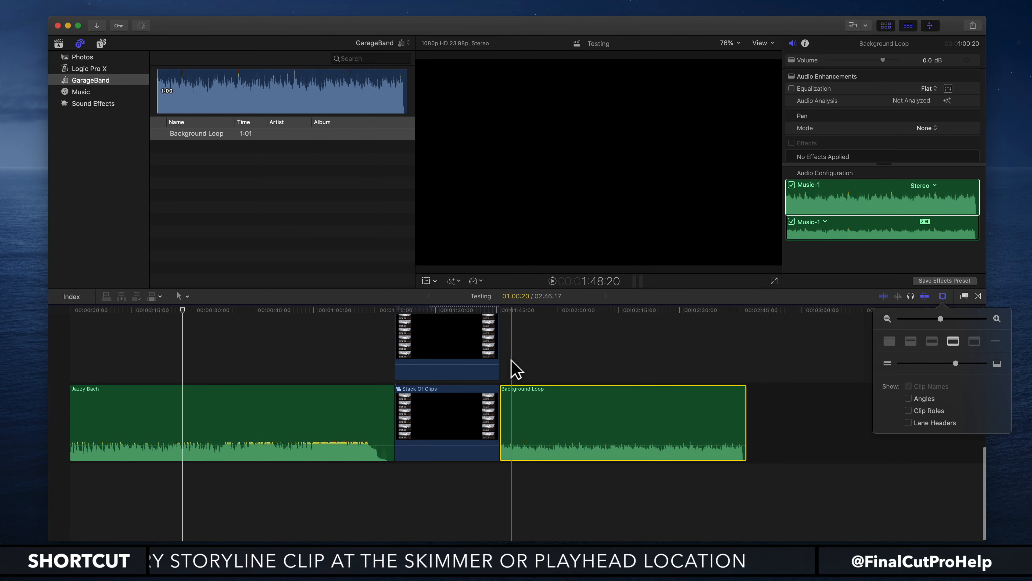
key("space")
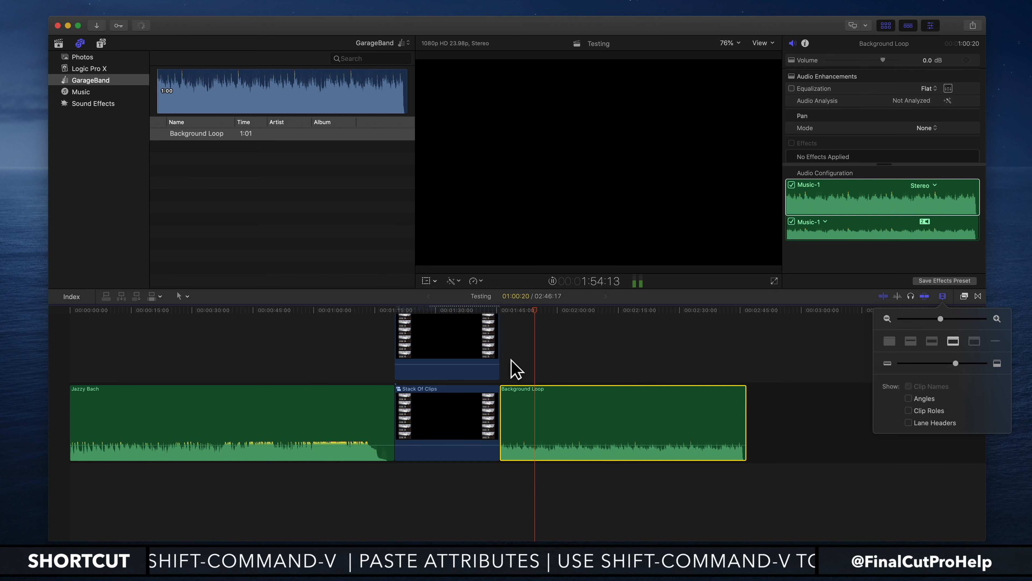
key("space")
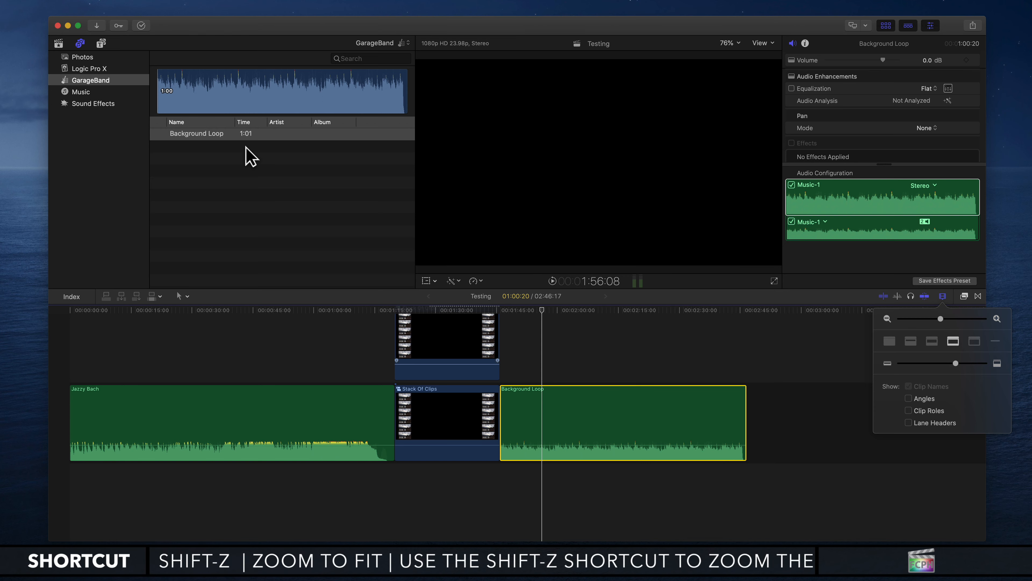
left_click(572, 354)
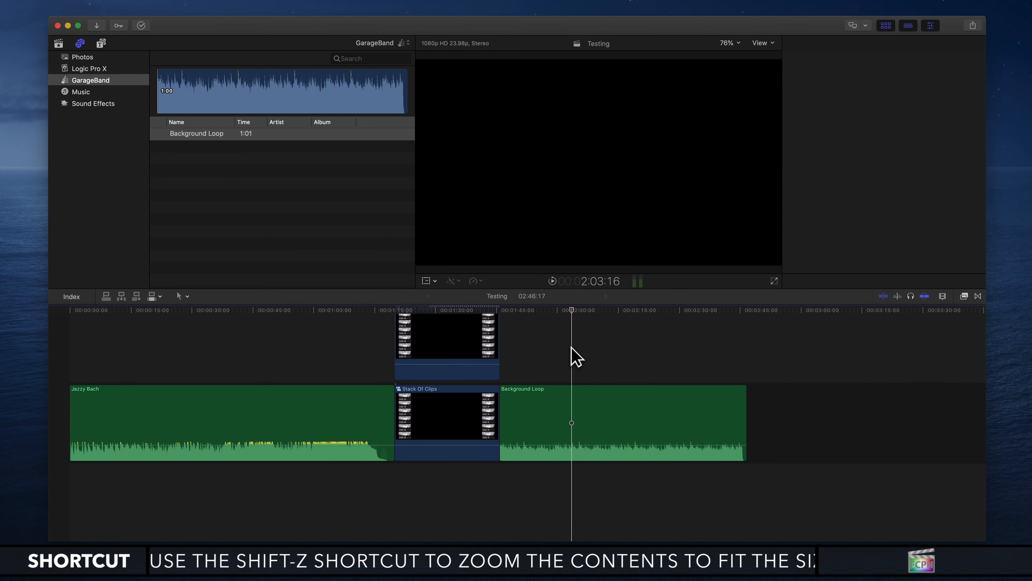